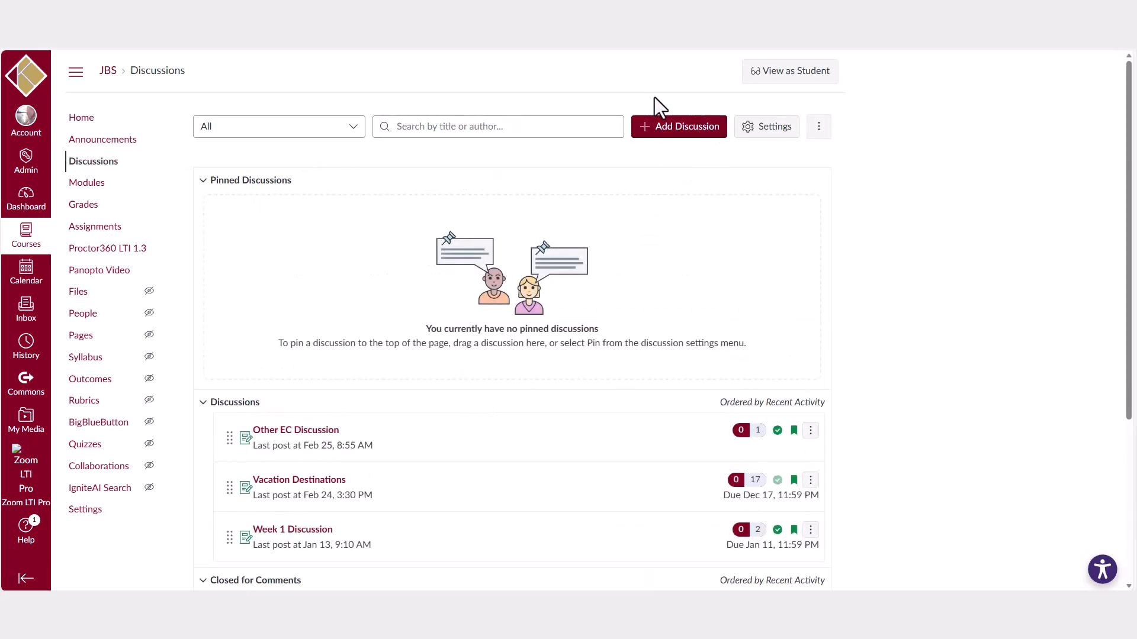
Create a discussion titled "Name Goes Here" with the content "Instructions go here. Materials go here, too."
{"action": "left_click", "coordinate": [671, 131]}
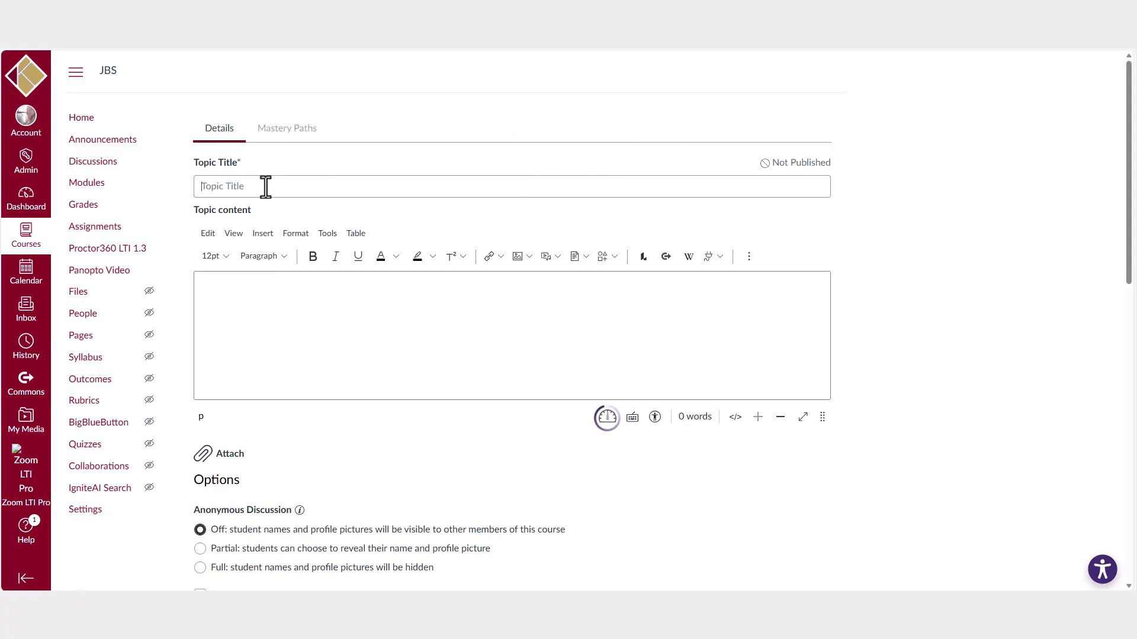
{"action": "type", "text": "Name Goes Here"}
{"action": "left_click", "coordinate": [272, 304]}
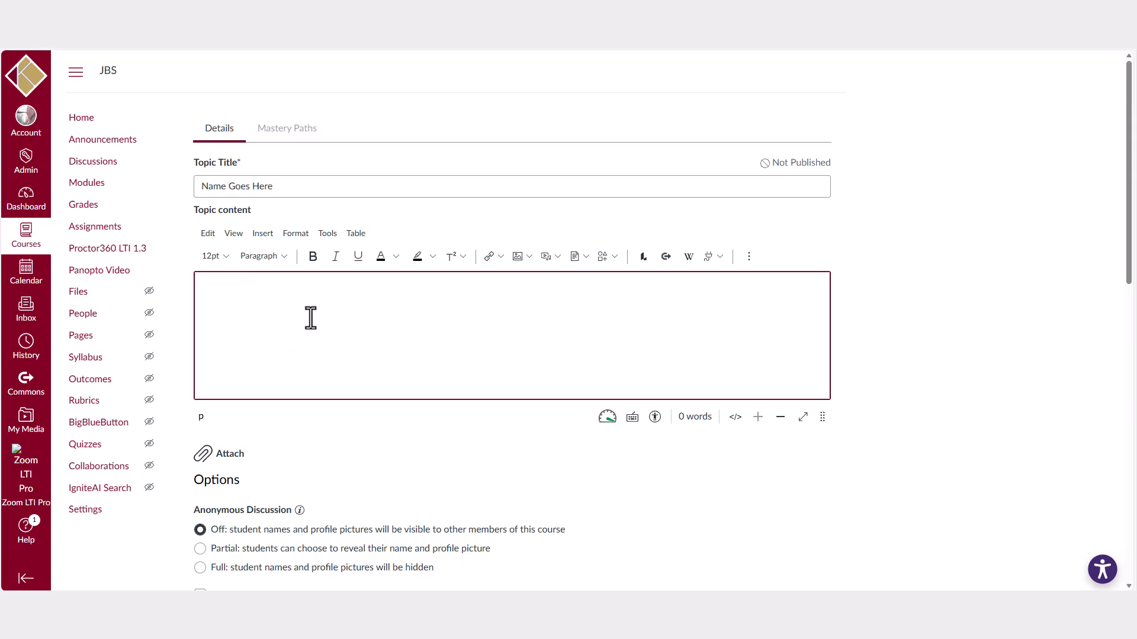
{"action": "type", "text": "Instructions go here. Materials go here, too."}
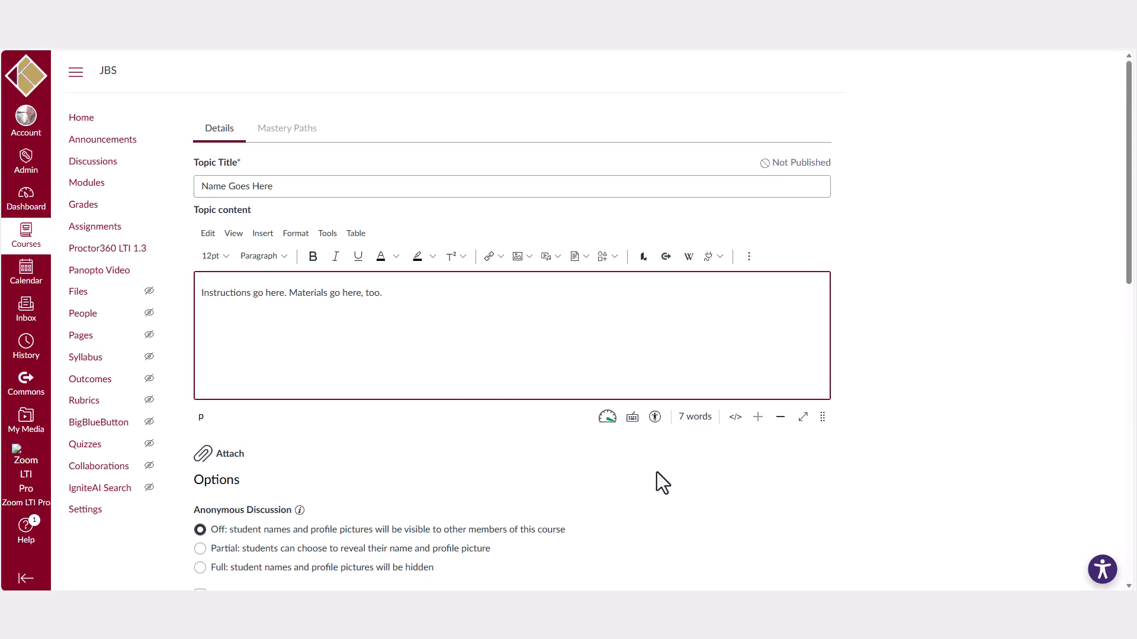
Make the discussion graded and enable the assignment of graded checkpoints
{"action": "scroll", "coordinate": [657, 472], "scroll_direction": "down", "scroll_amount": 3}
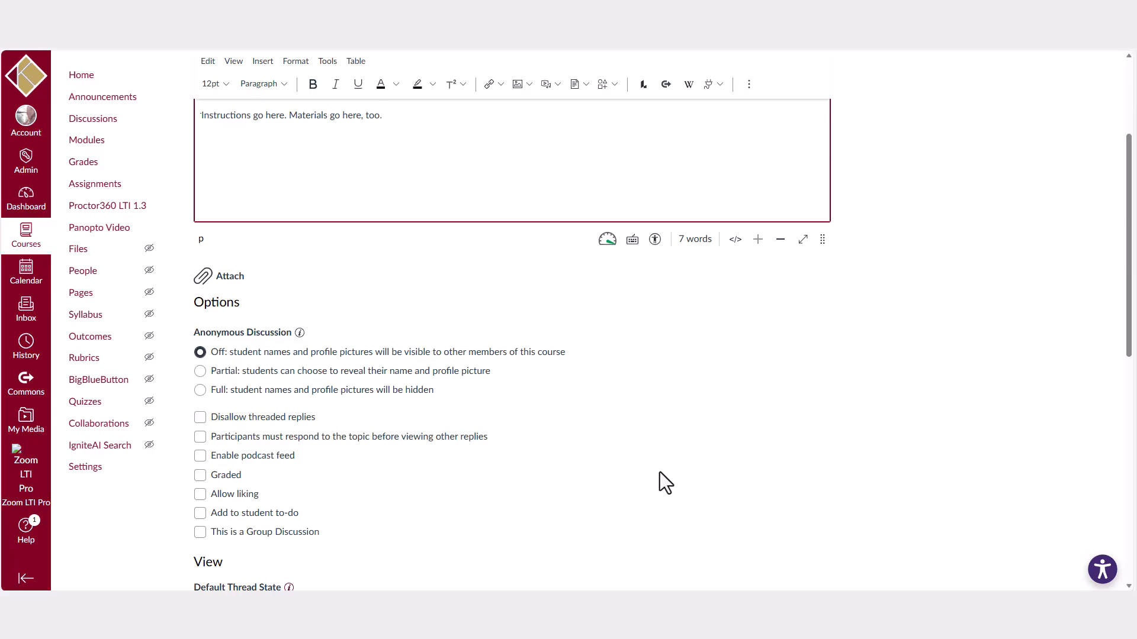
{"action": "scroll", "coordinate": [659, 471], "scroll_direction": "down", "scroll_amount": 1}
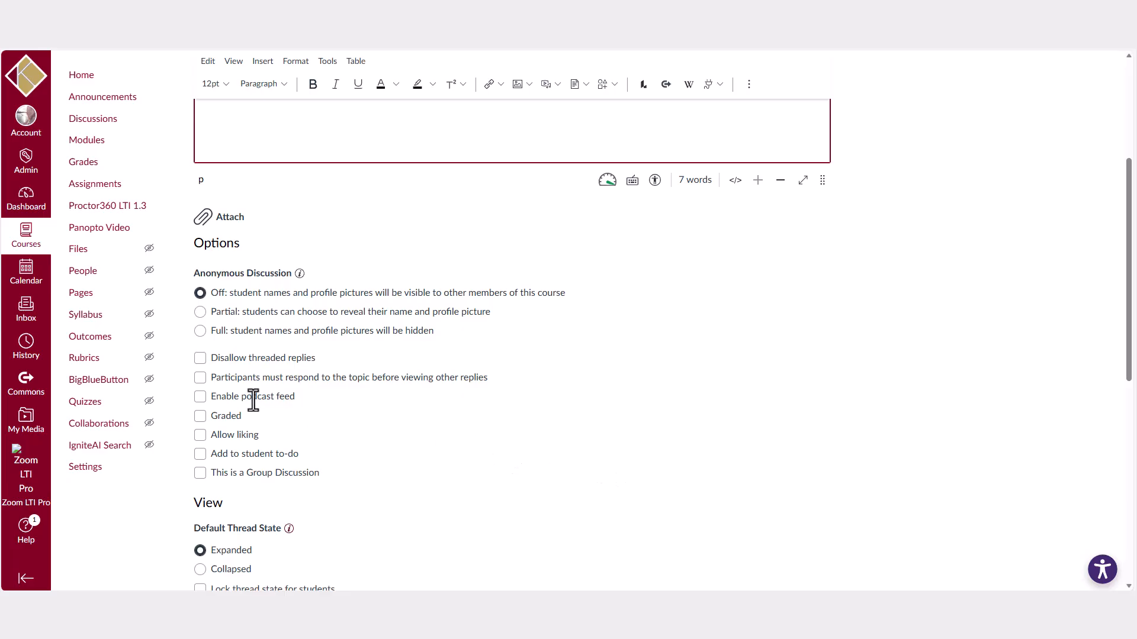
{"action": "left_click", "coordinate": [199, 418]}
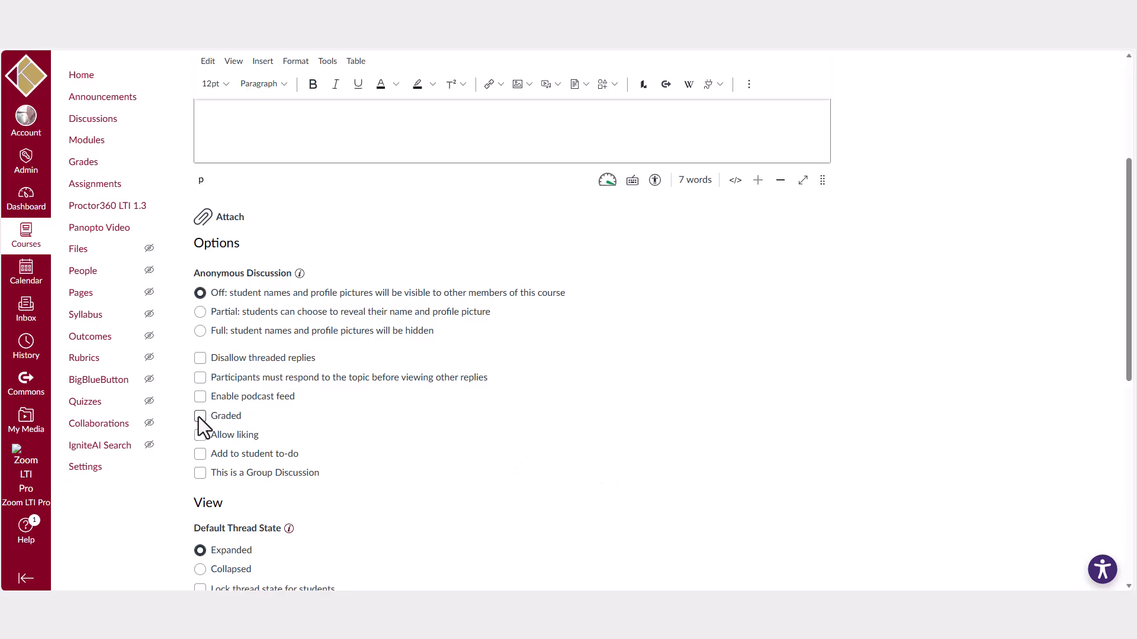
{"action": "left_click", "coordinate": [200, 417]}
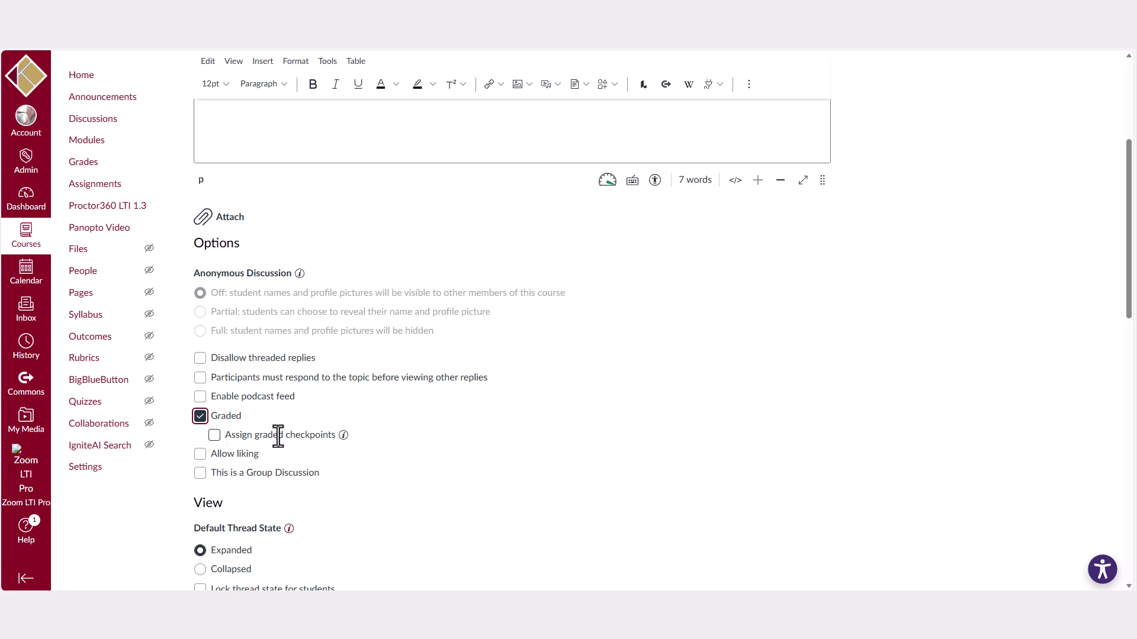
{"action": "left_click", "coordinate": [214, 435]}
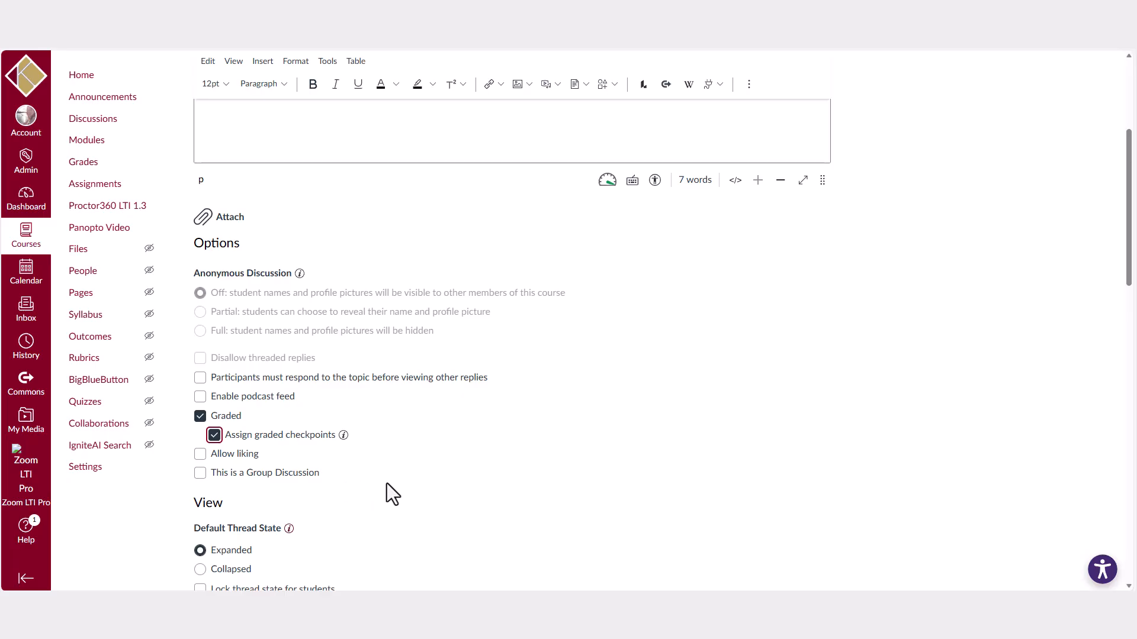
Review the default thread state, default sort order and grade display options
{"action": "scroll", "coordinate": [386, 483], "scroll_direction": "down", "scroll_amount": 4}
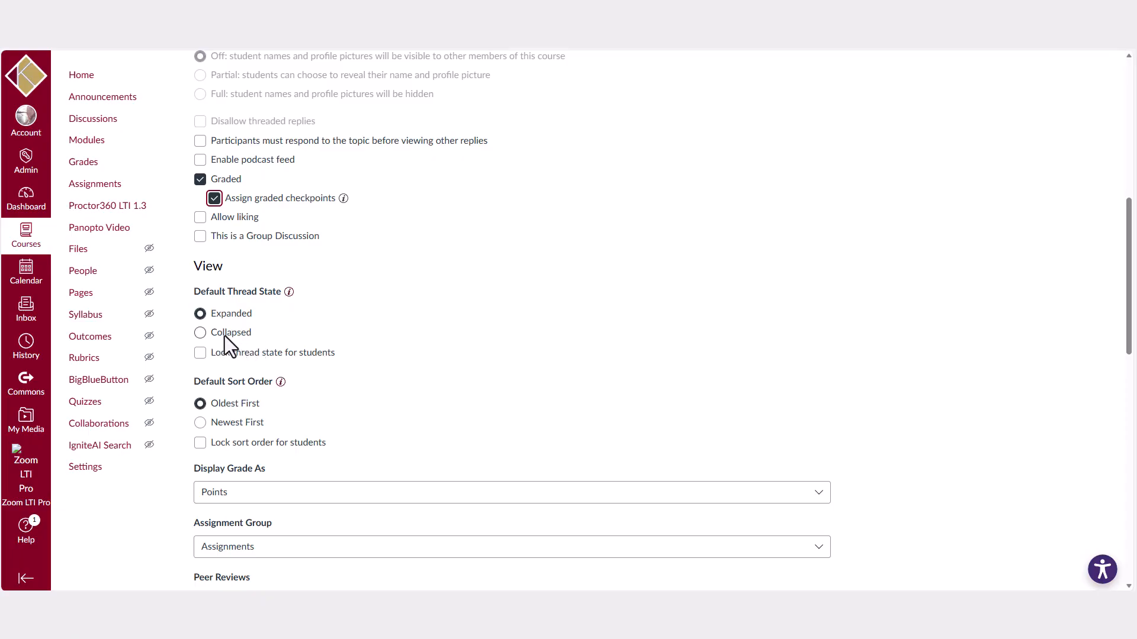
{"action": "scroll", "coordinate": [353, 385], "scroll_direction": "down", "scroll_amount": 1}
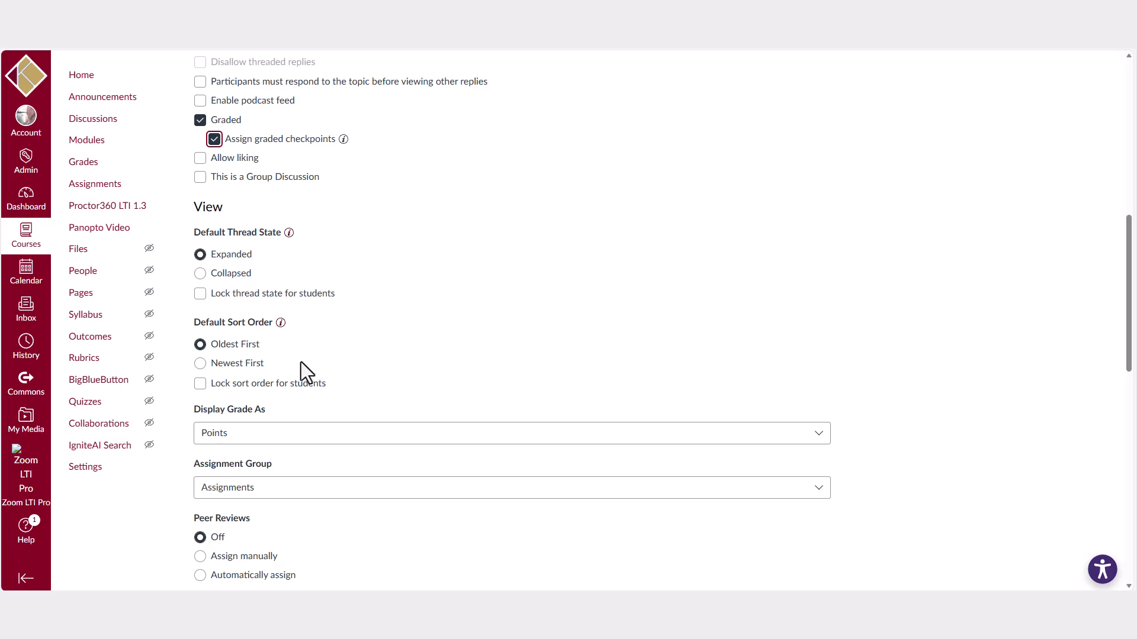
{"action": "left_click", "coordinate": [199, 363]}
{"action": "scroll", "coordinate": [378, 377], "scroll_direction": "down", "scroll_amount": 1}
{"action": "scroll", "coordinate": [371, 367], "scroll_direction": "down", "scroll_amount": 1}
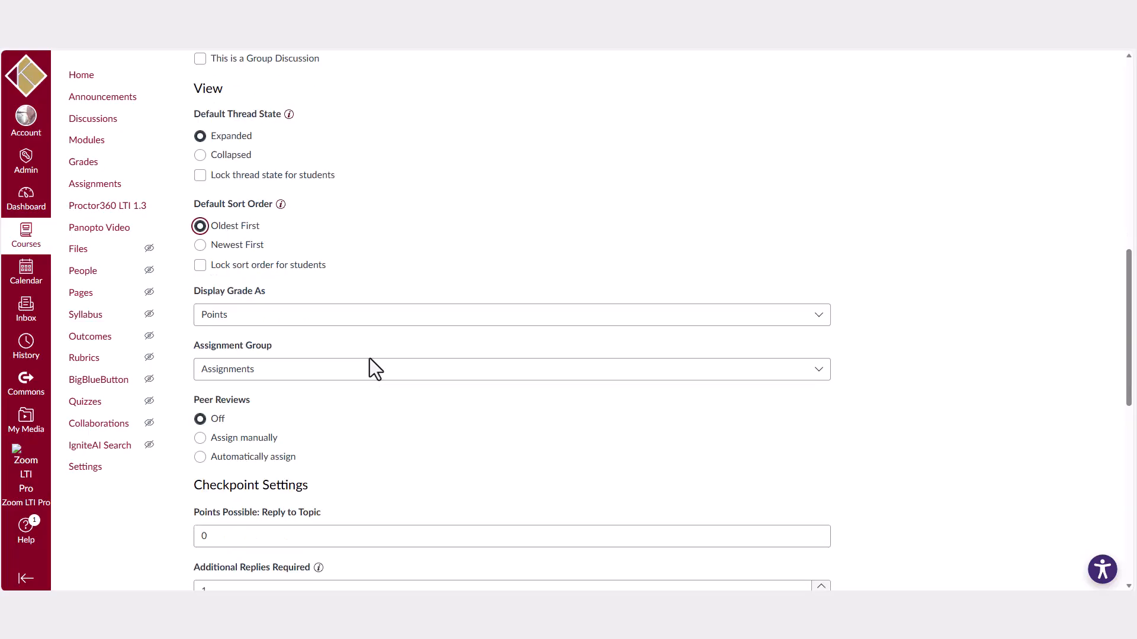
{"action": "left_click", "coordinate": [358, 325]}
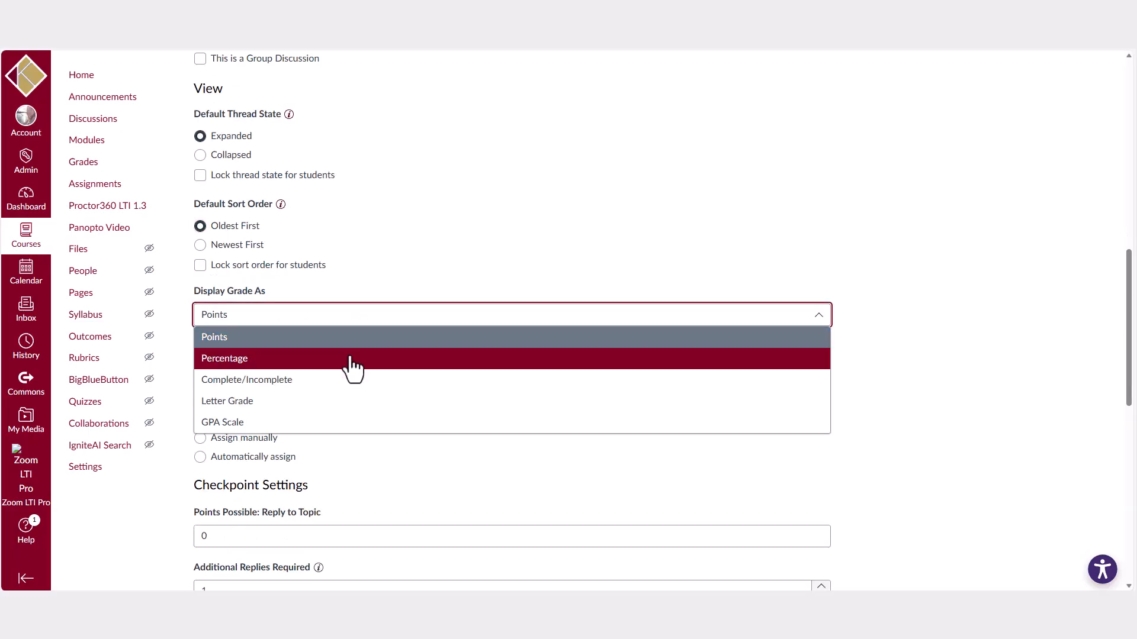
{"action": "left_click", "coordinate": [386, 266]}
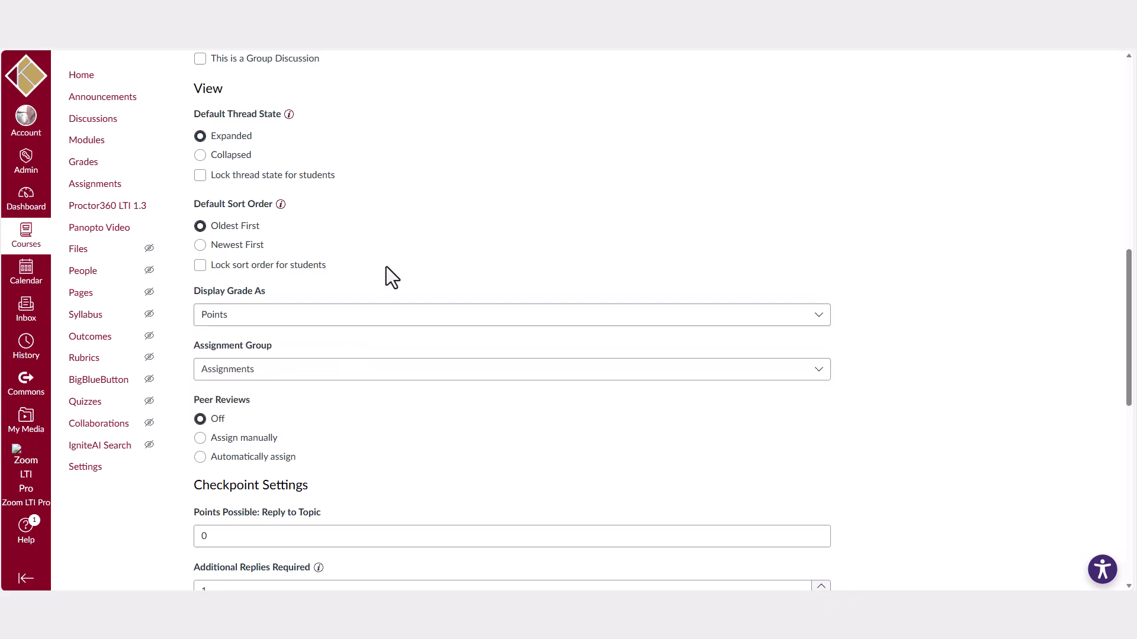
Set the assignment group to Sample Group 3
{"action": "left_click", "coordinate": [364, 367]}
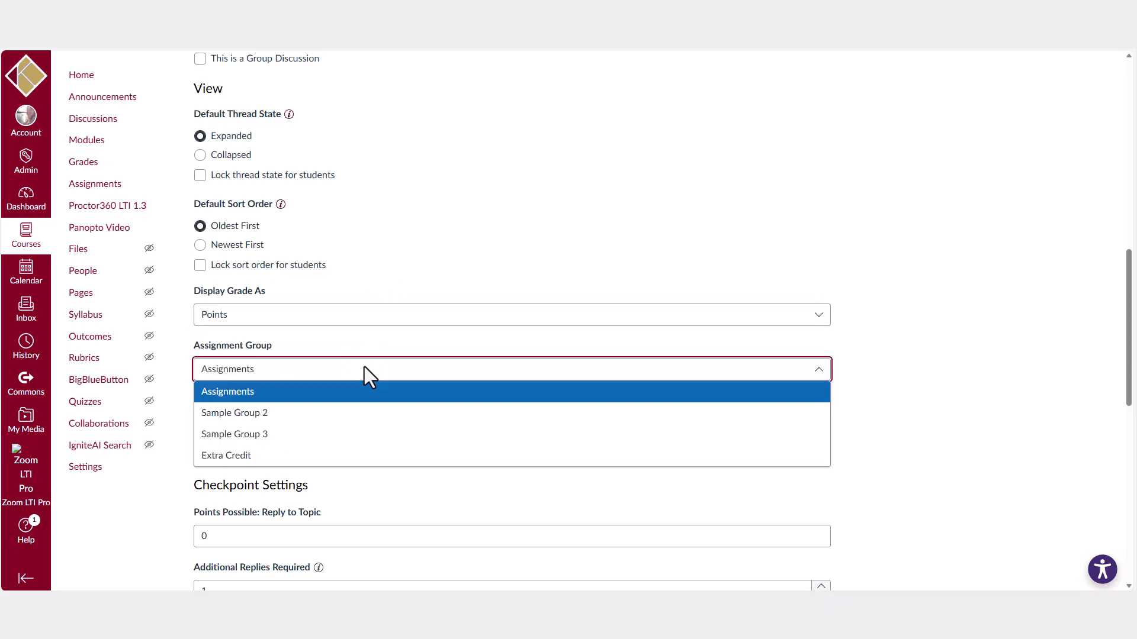
{"action": "left_click", "coordinate": [357, 432]}
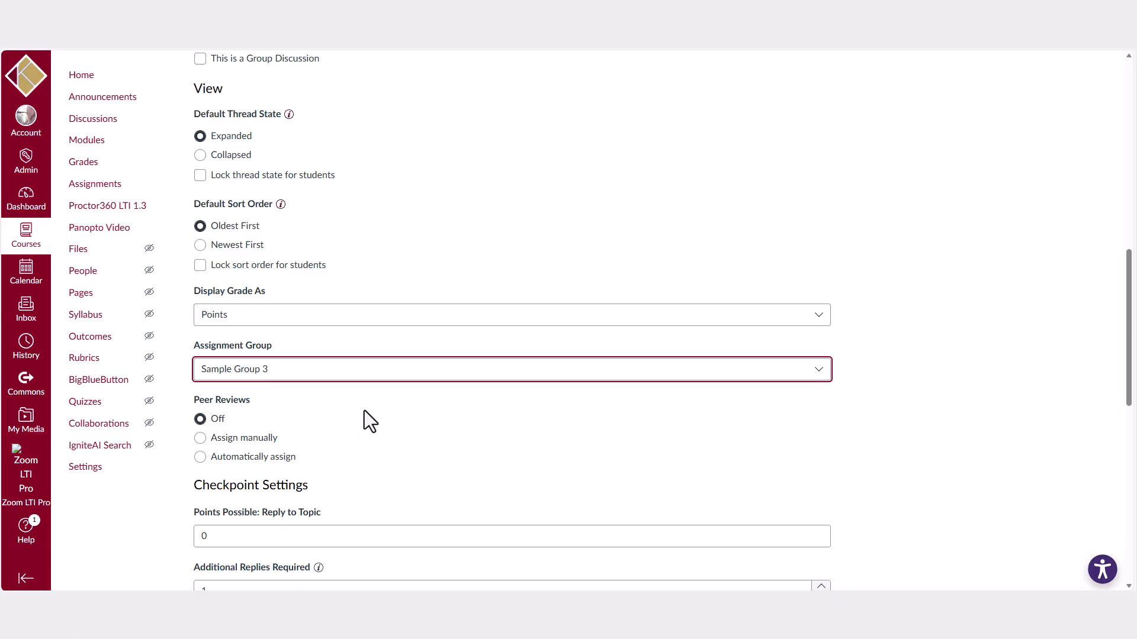
Set the points possible for the reply to topic checkpoint to 75
{"action": "scroll", "coordinate": [364, 410], "scroll_direction": "down", "scroll_amount": 4}
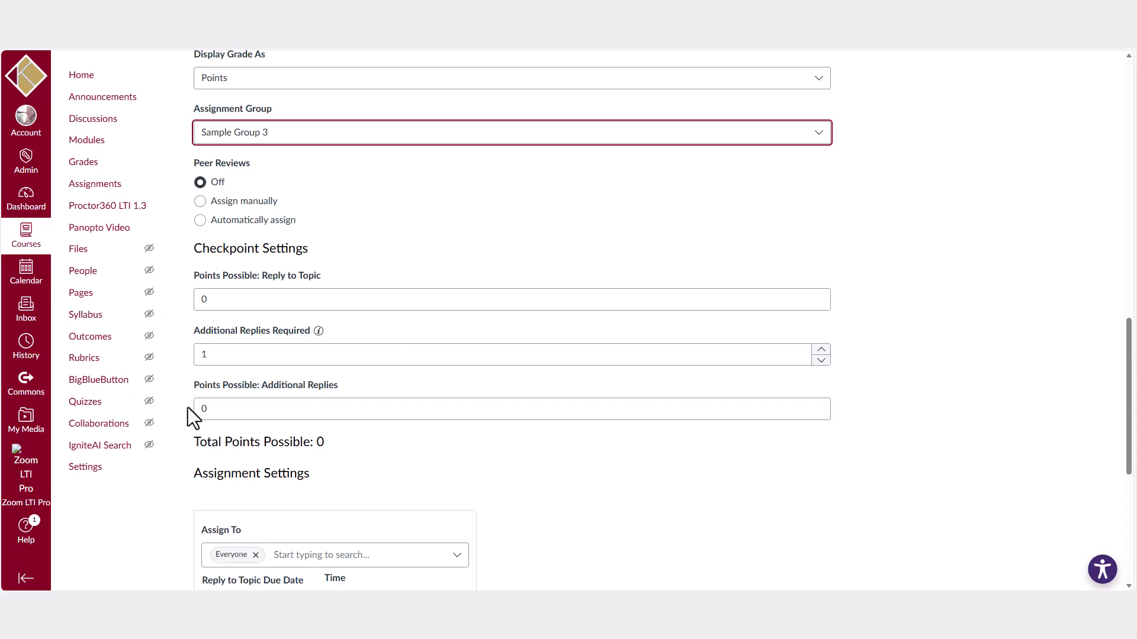
{"action": "left_click", "coordinate": [237, 304]}
{"action": "left_click_drag", "start_coordinate": [237, 304], "coordinate": [185, 297]}
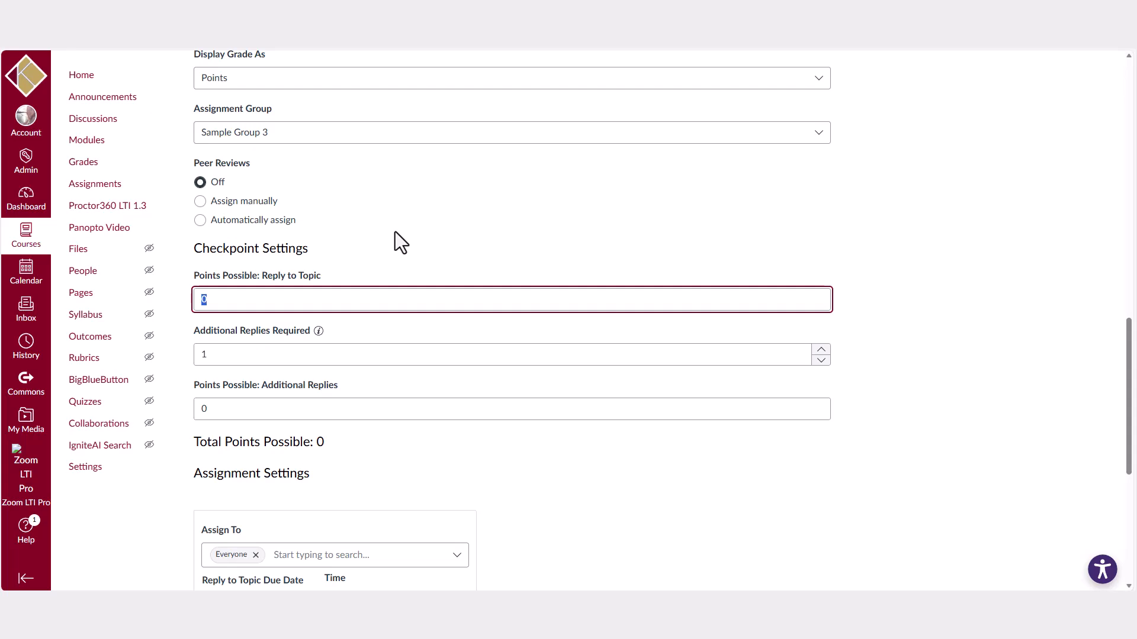
{"action": "type", "text": "75"}
Require 5 additional replies and set their points possible to 25
{"action": "double_click", "coordinate": [210, 357]}
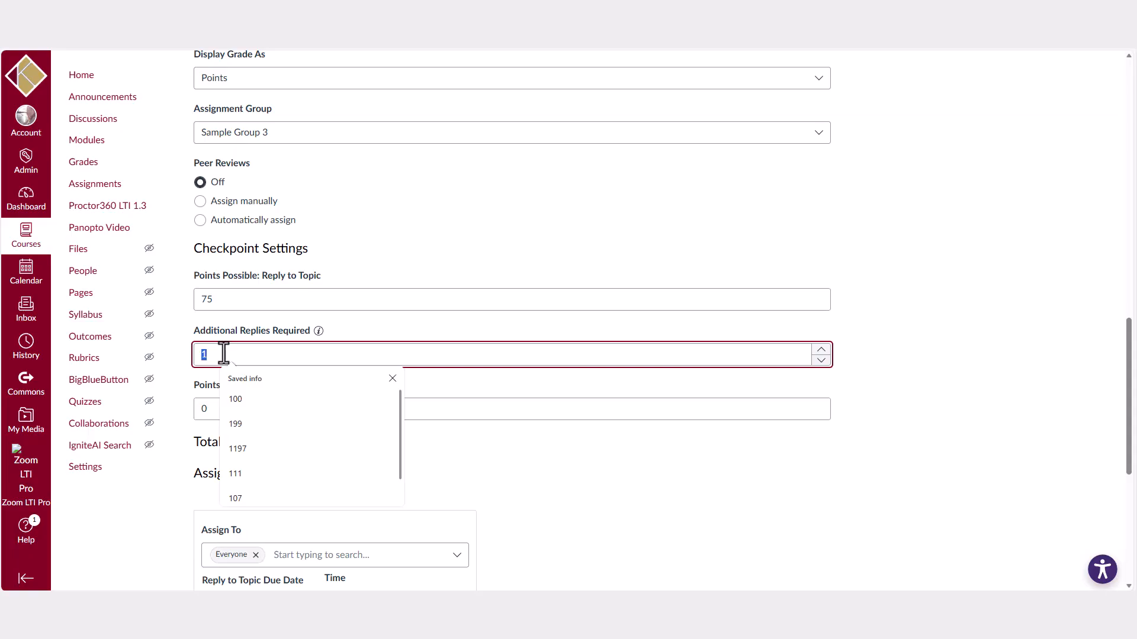
{"action": "type", "text": "5"}
{"action": "left_click", "coordinate": [399, 261]}
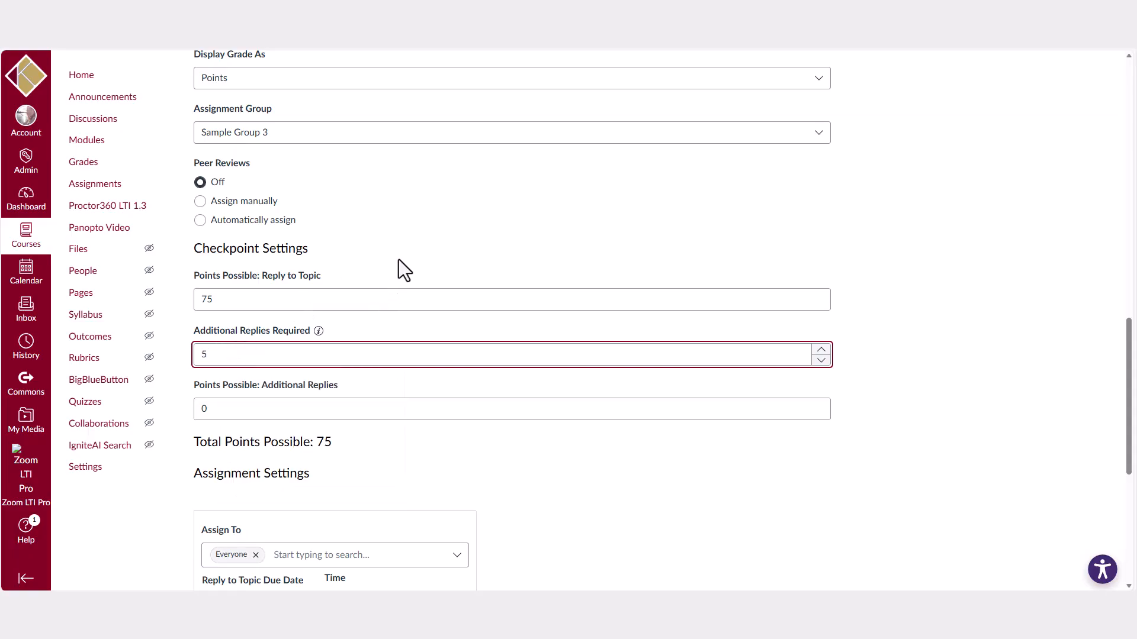
{"action": "double_click", "coordinate": [244, 408]}
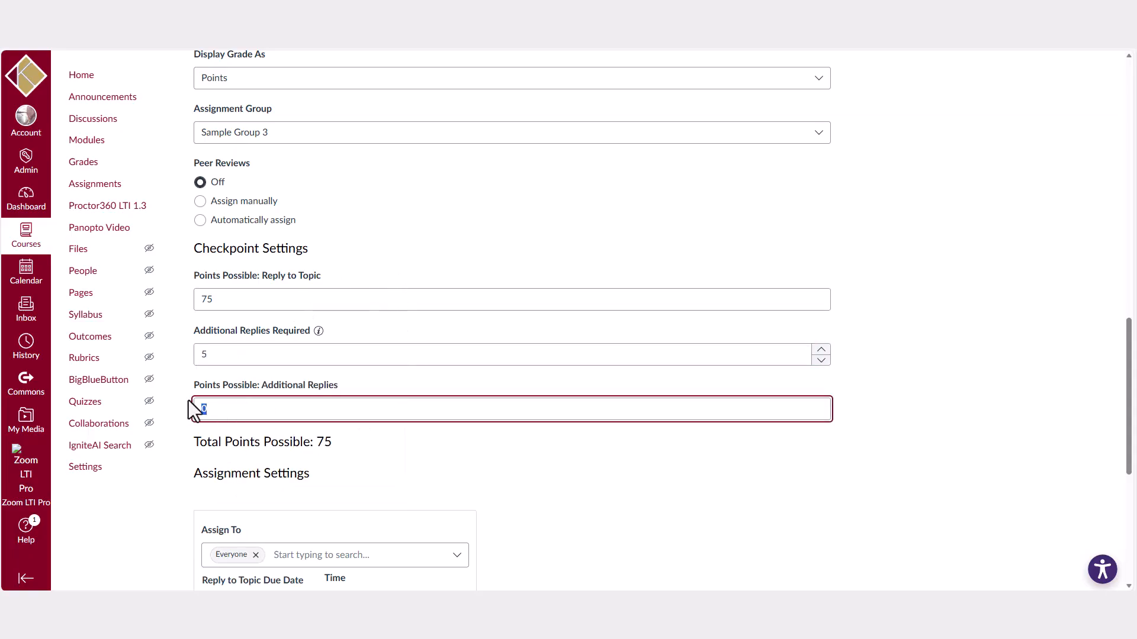
{"action": "type", "text": "25"}
{"action": "left_click", "coordinate": [560, 476]}
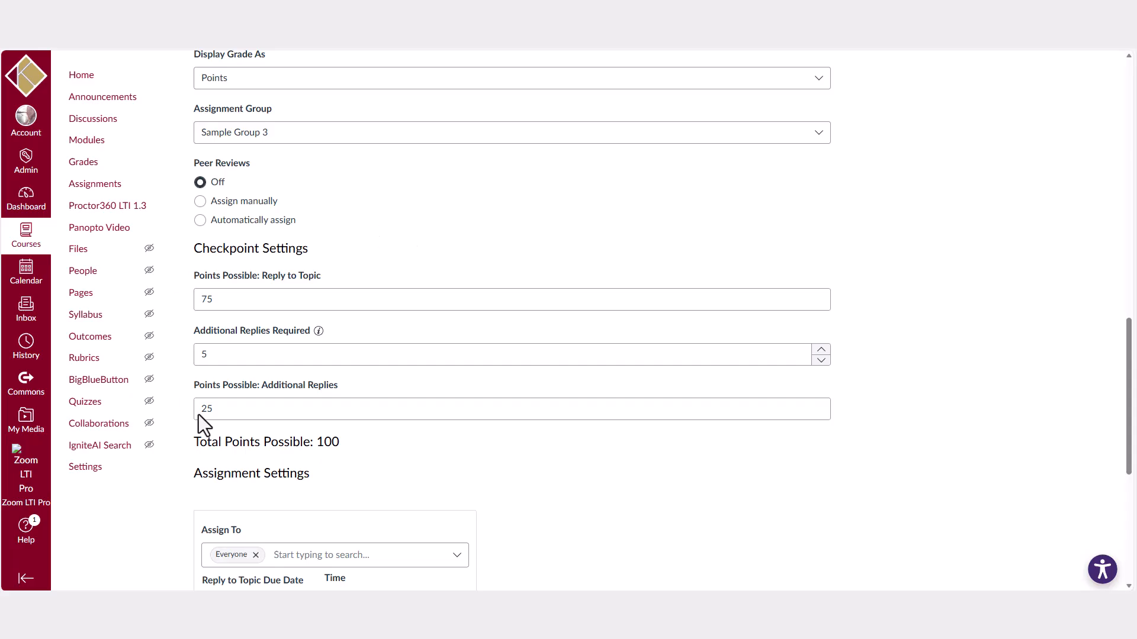
Set the reply to topic due date to Mar 19, 2026 and the required replies due date to Mar 22, 2026
{"action": "scroll", "coordinate": [620, 456], "scroll_direction": "down", "scroll_amount": 5}
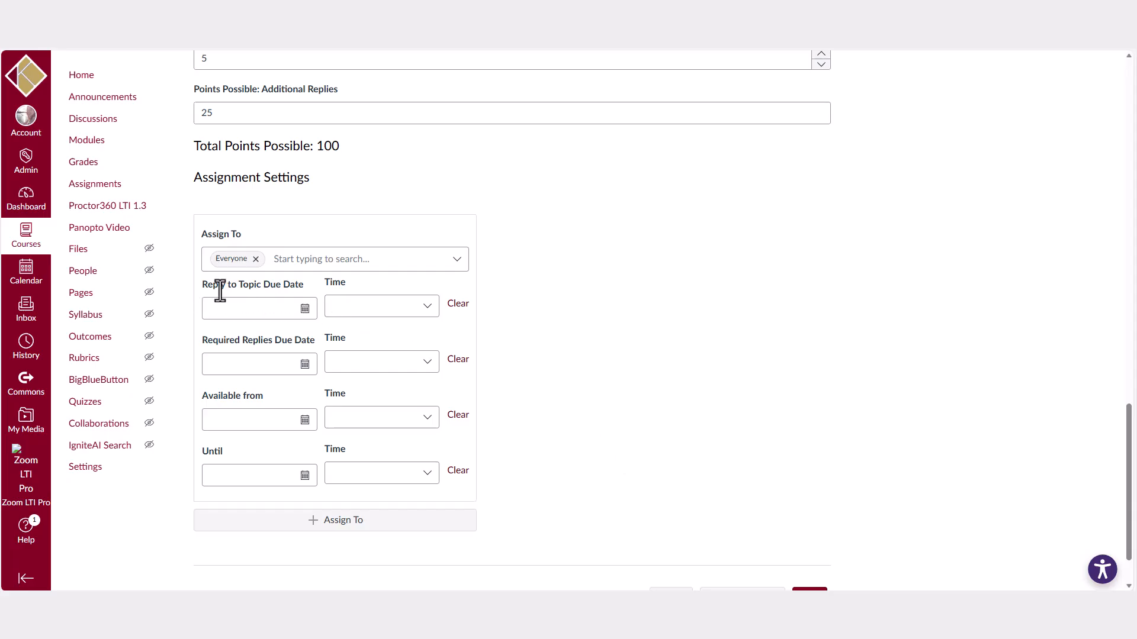
{"action": "left_click", "coordinate": [305, 309]}
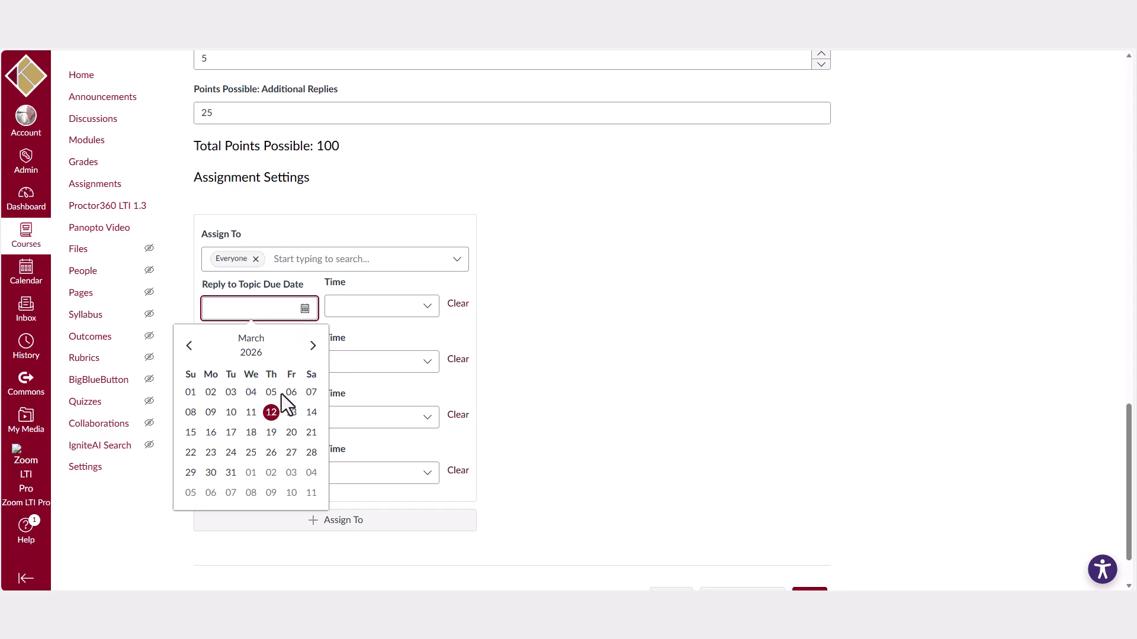
{"action": "left_click", "coordinate": [271, 434]}
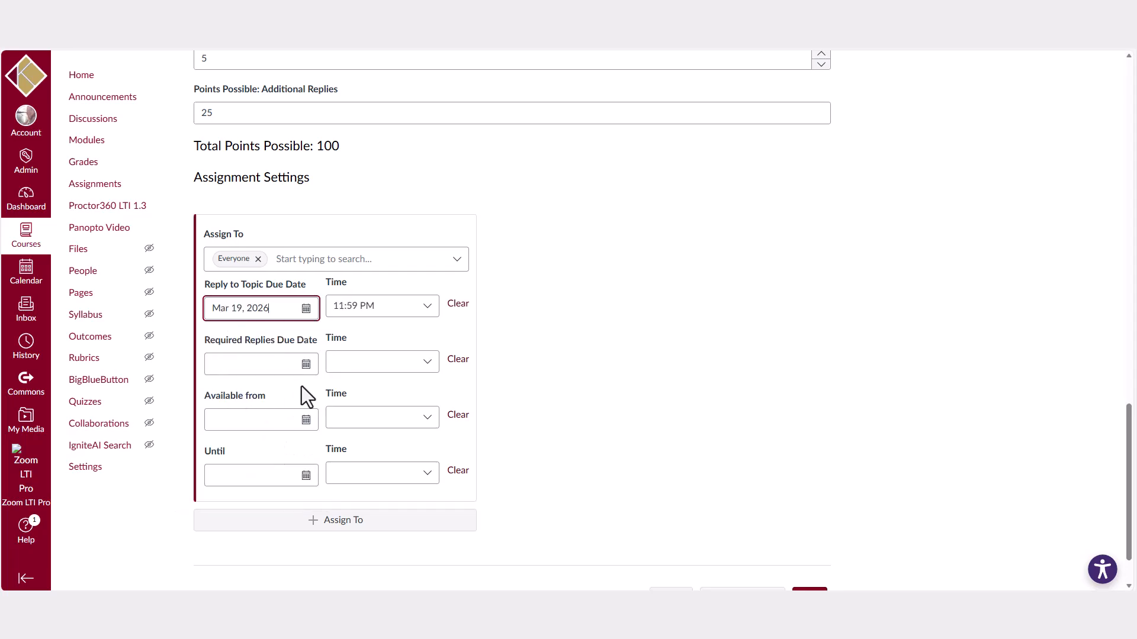
{"action": "left_click", "coordinate": [306, 364]}
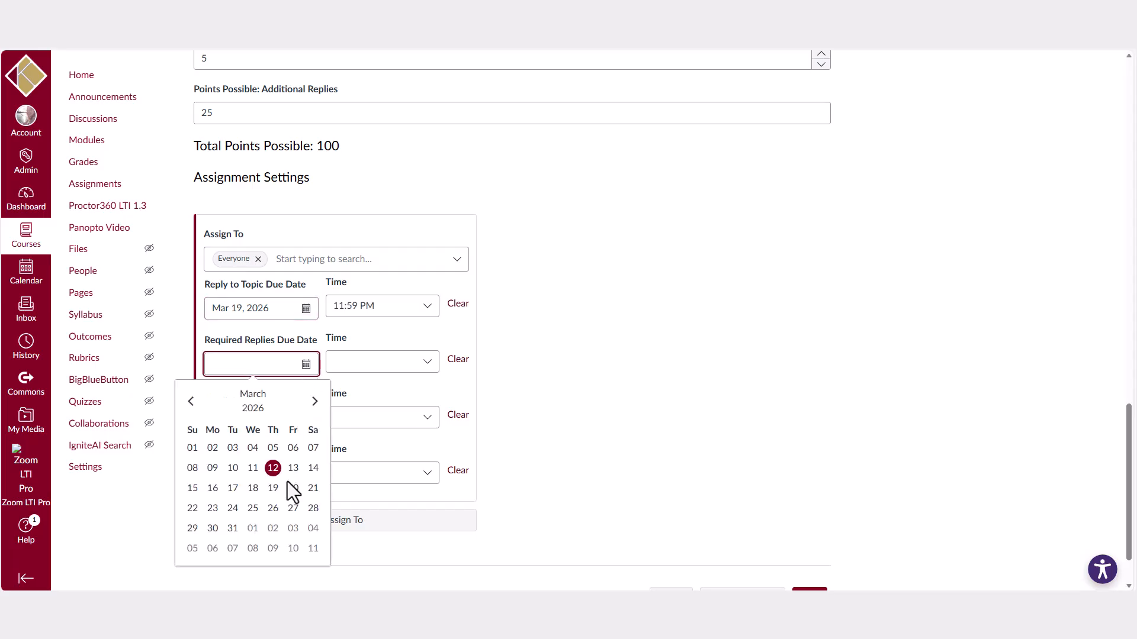
{"action": "left_click", "coordinate": [195, 512]}
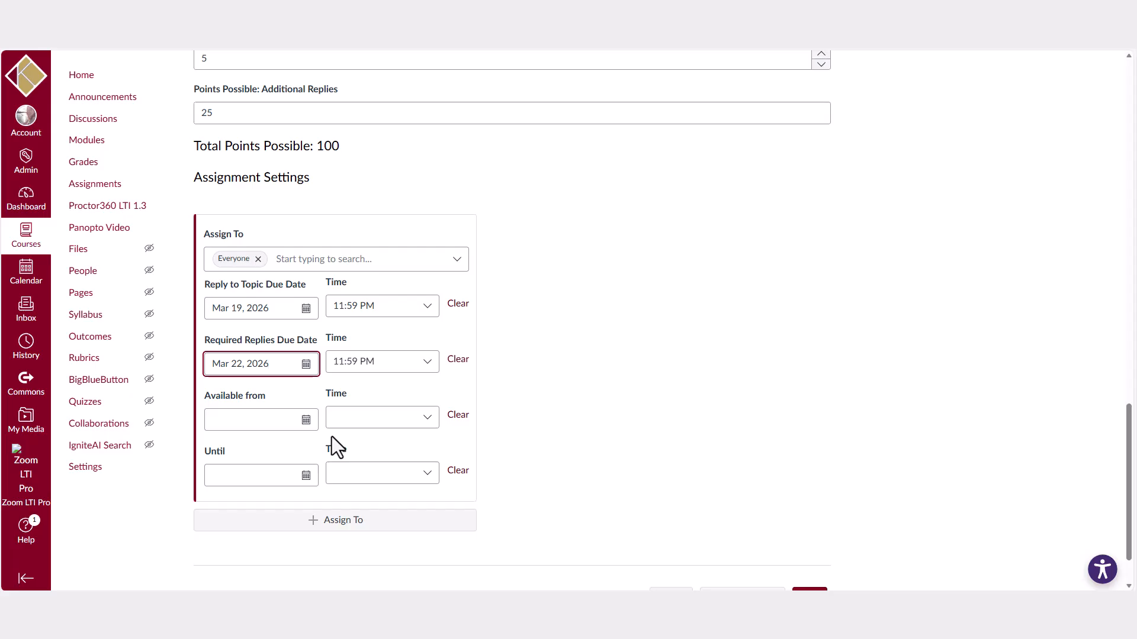
Make the discussion available from Mar 13, 2026 until Mar 25, 2026
{"action": "scroll", "coordinate": [332, 436], "scroll_direction": "down", "scroll_amount": 1}
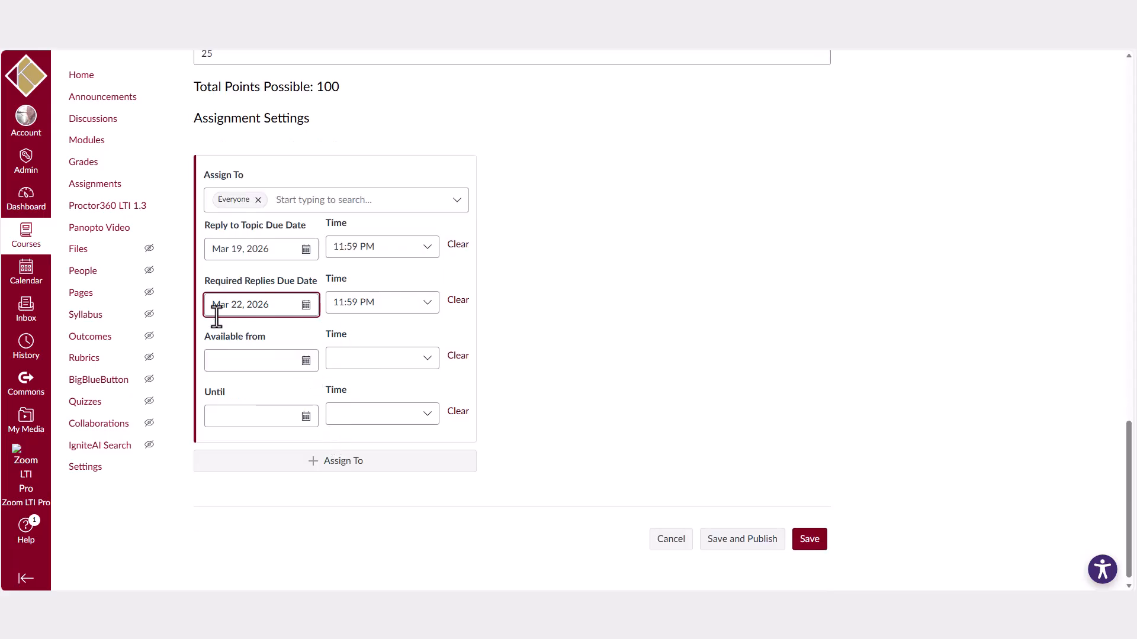
{"action": "left_click", "coordinate": [303, 365]}
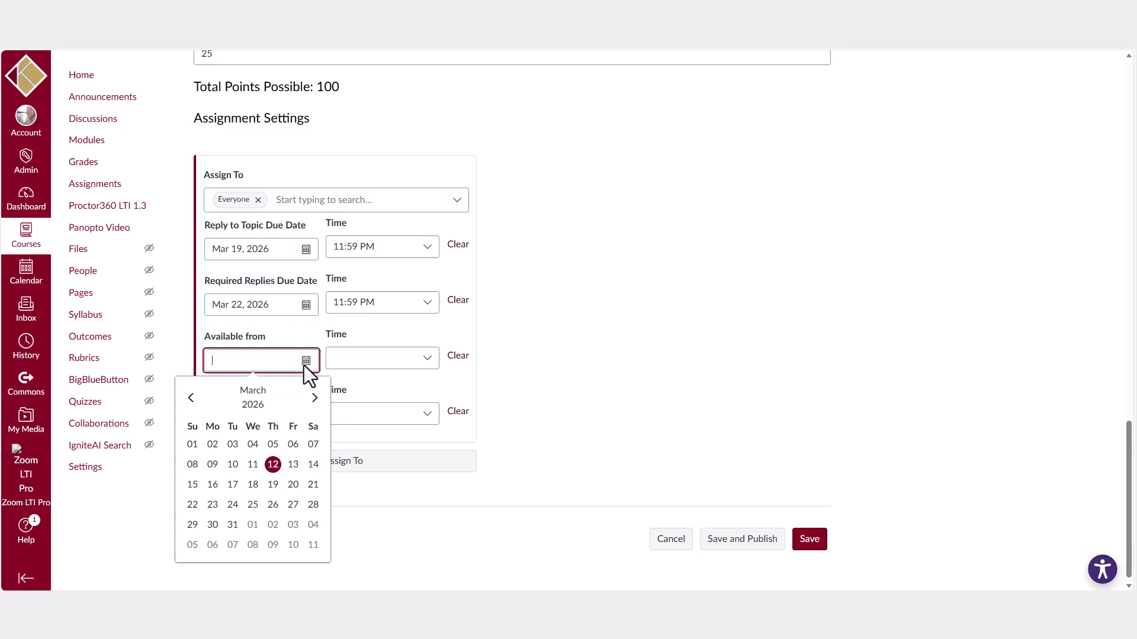
{"action": "left_click", "coordinate": [294, 465]}
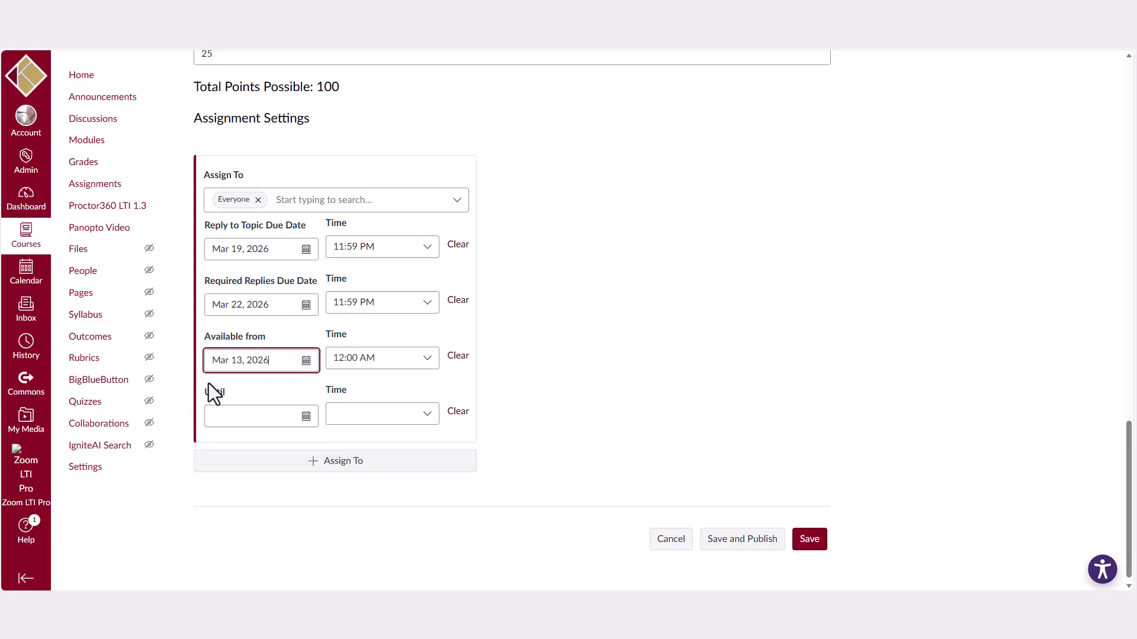
{"action": "left_click", "coordinate": [308, 421]}
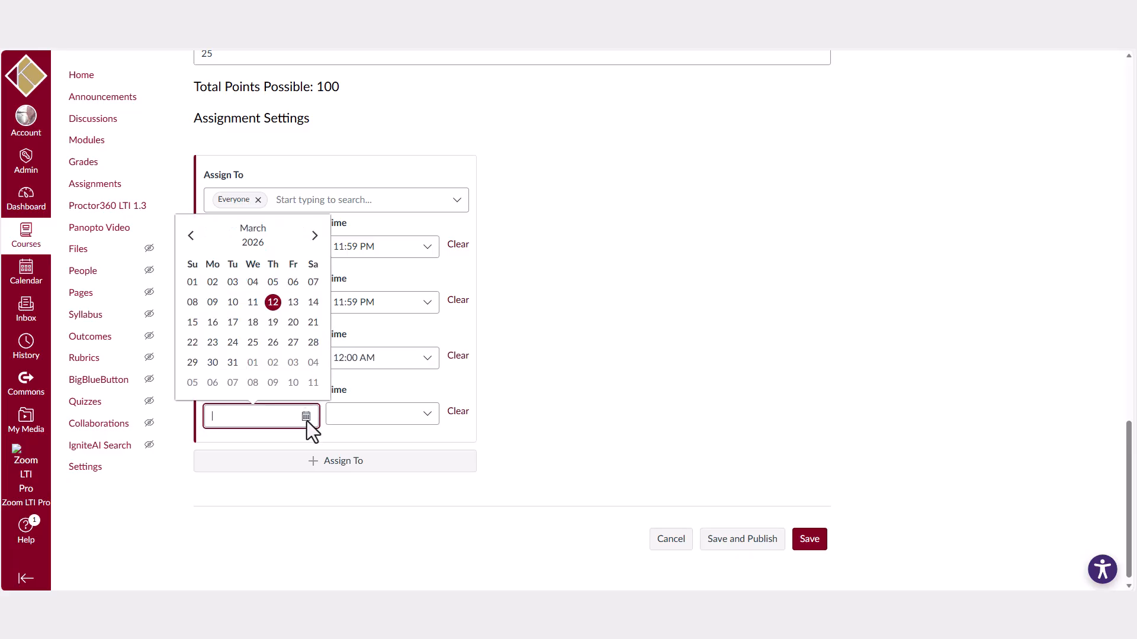
{"action": "left_click", "coordinate": [253, 343]}
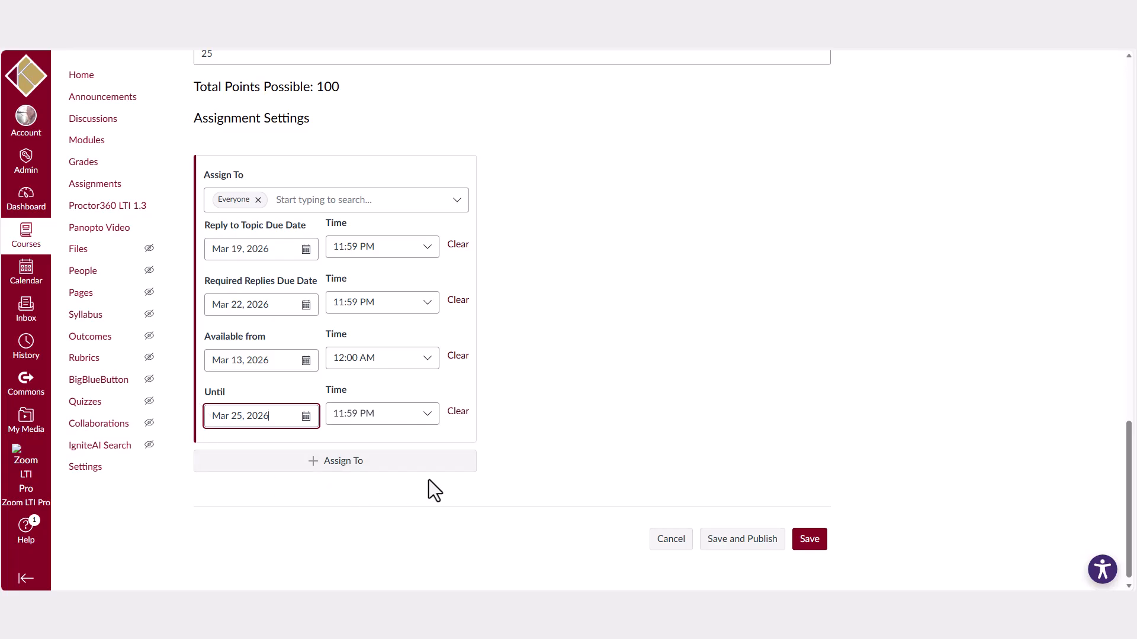
Clear the available from and until dates, and save and publish the discussion
{"action": "left_click", "coordinate": [458, 357]}
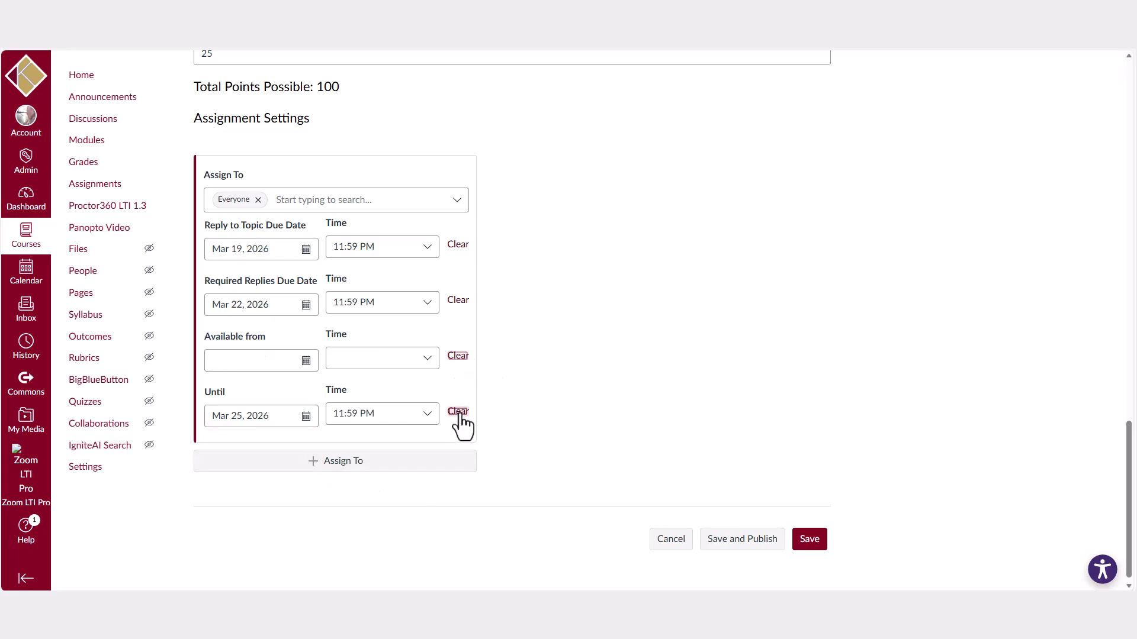
{"action": "left_click", "coordinate": [458, 412]}
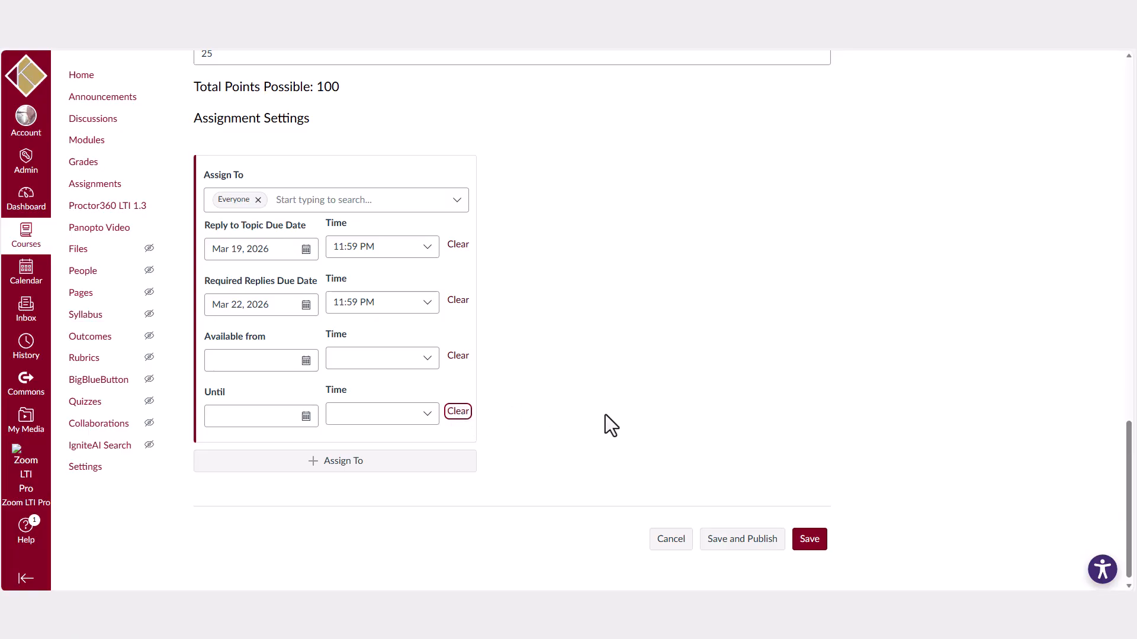
{"action": "left_click", "coordinate": [741, 540]}
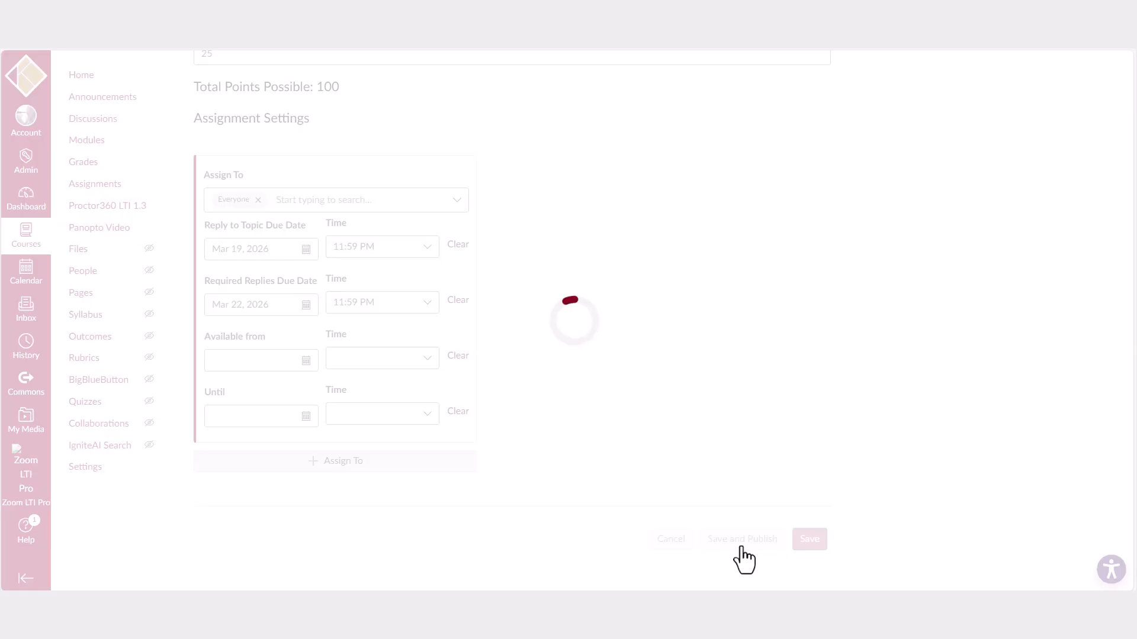